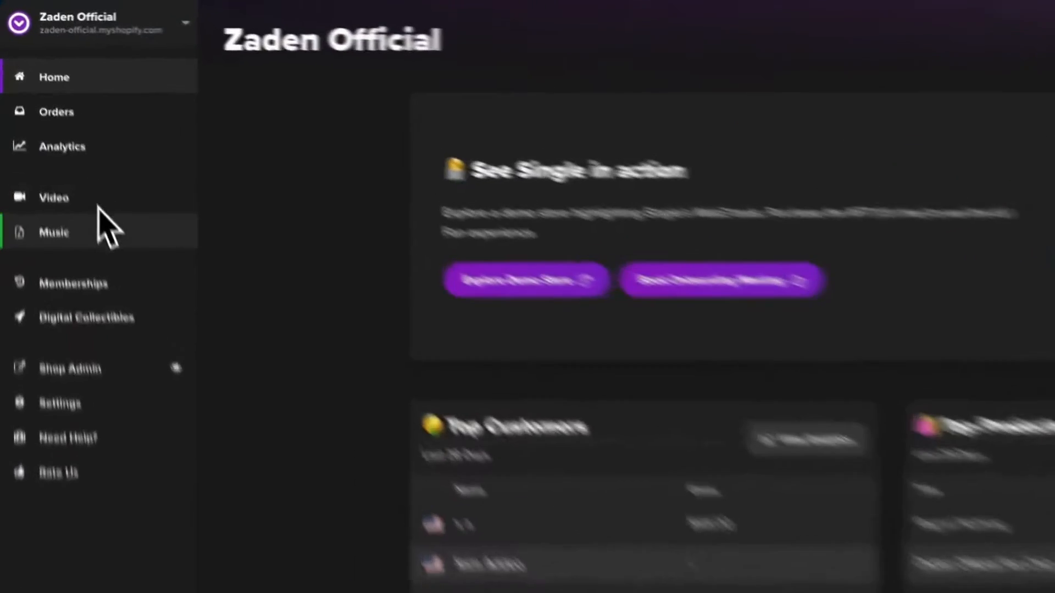
# - Start a new standard album/EP/single digital release from the Music releases list
pyautogui.click(39, 155)
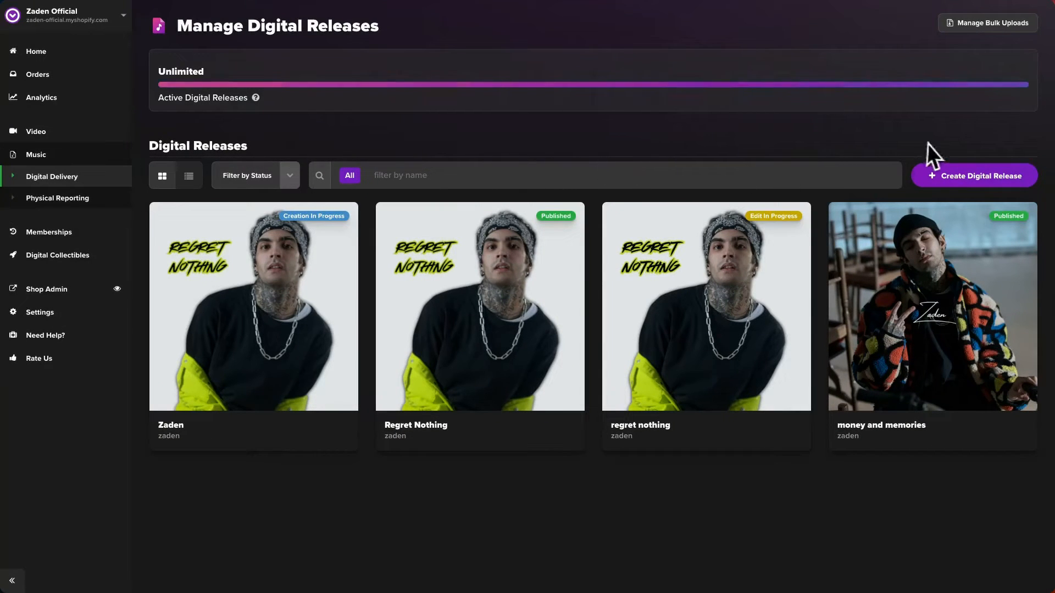
pyautogui.click(941, 171)
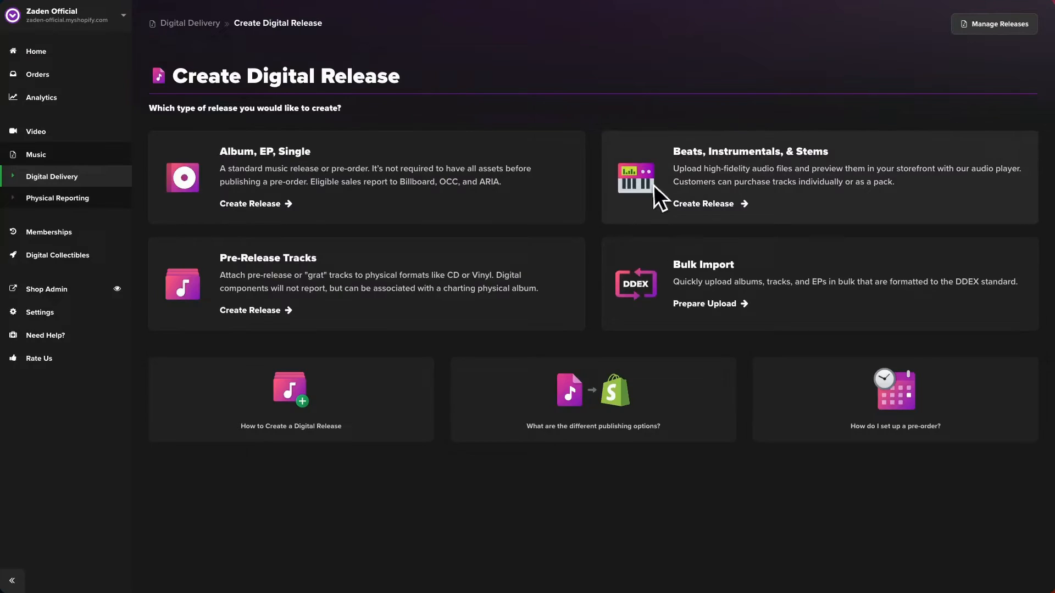
pyautogui.click(569, 193)
pyautogui.write('Loving ')
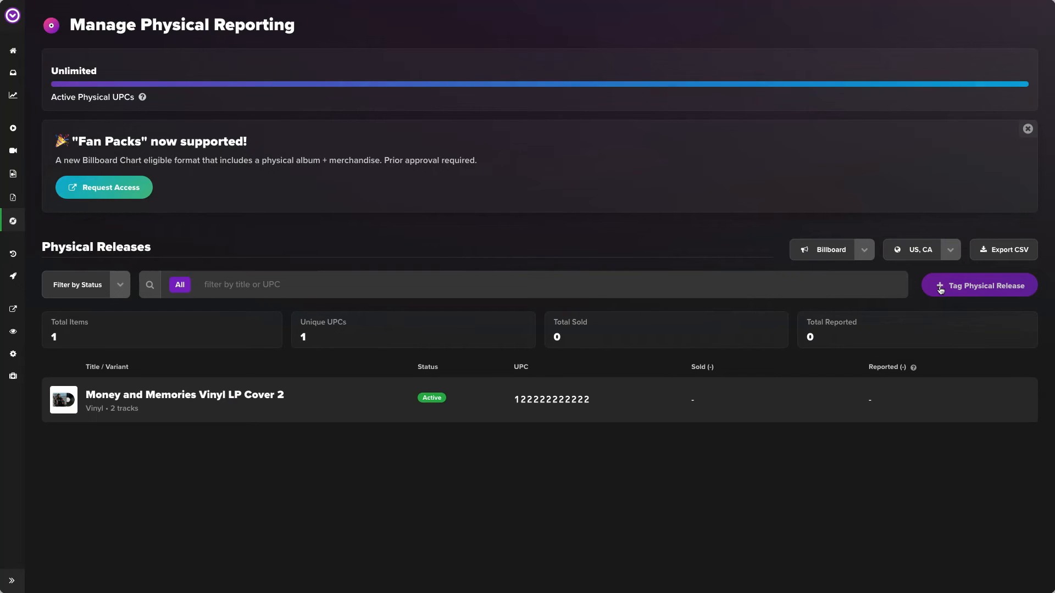
# - Tag a physical release and add Money and Memories Vinyl LP Cover 3 to the queue
pyautogui.click(941, 287)
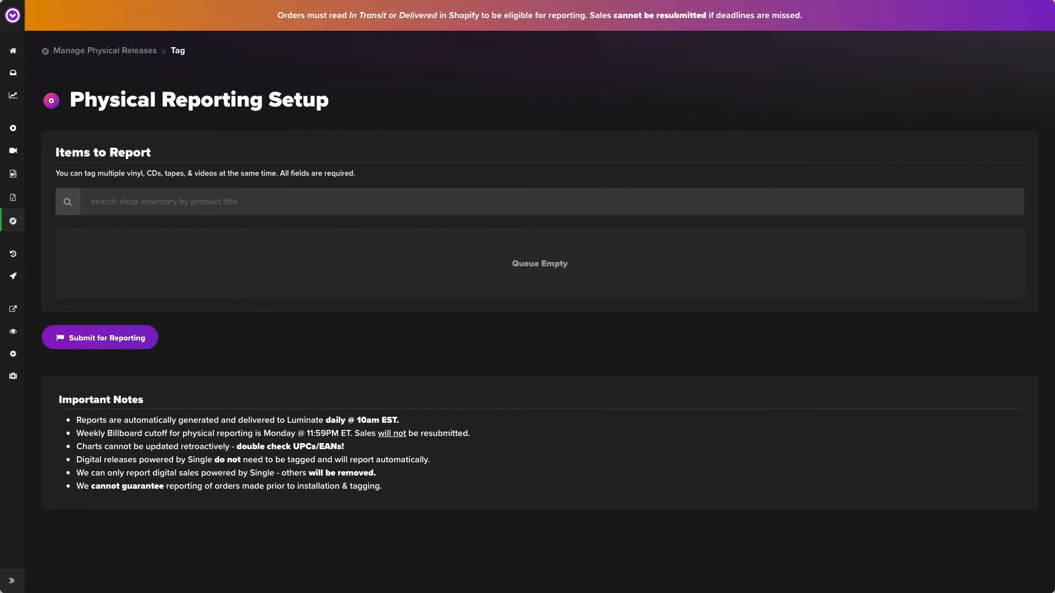
pyautogui.click(880, 234)
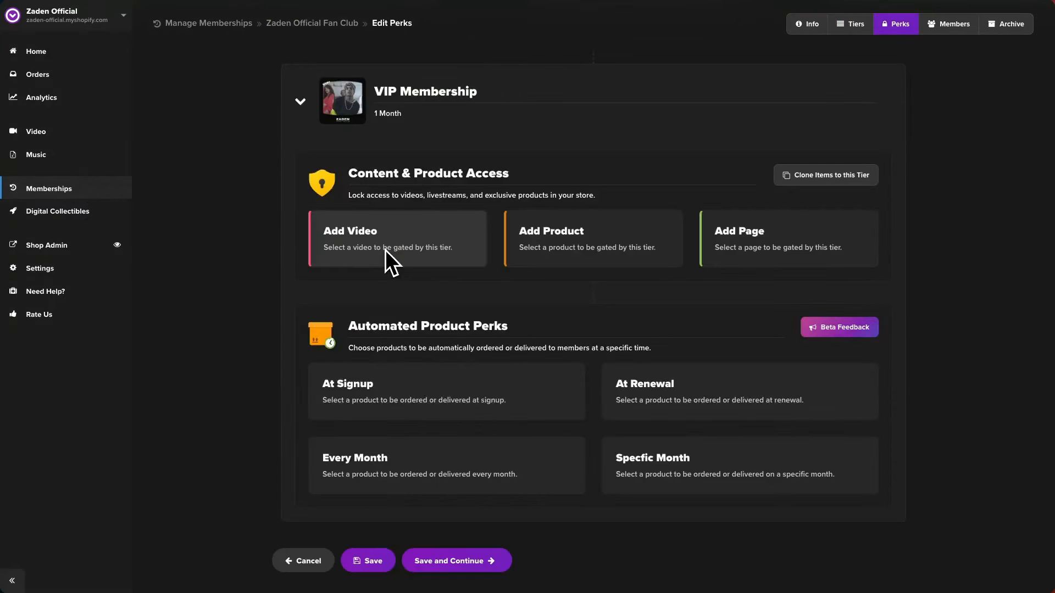
# - Add a video perk to VIP Membership gating all videos and livestreams
pyautogui.click(403, 235)
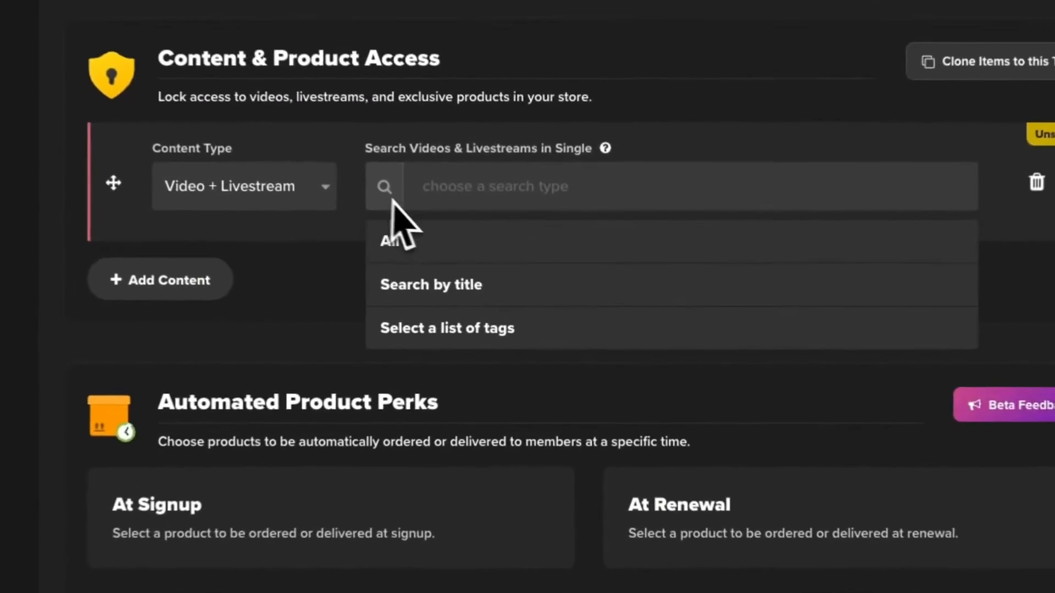
pyautogui.click(385, 239)
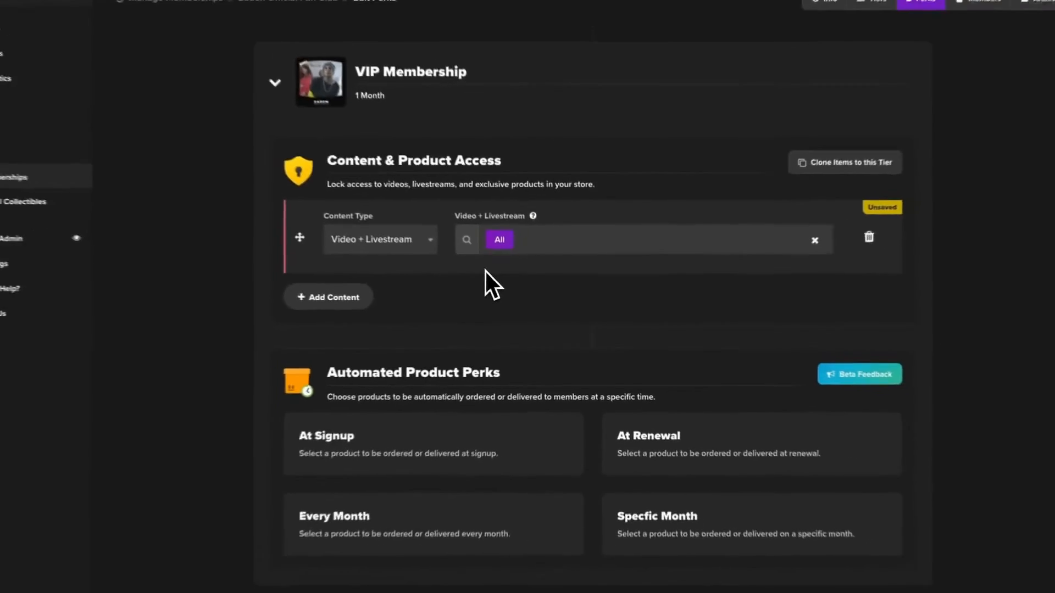